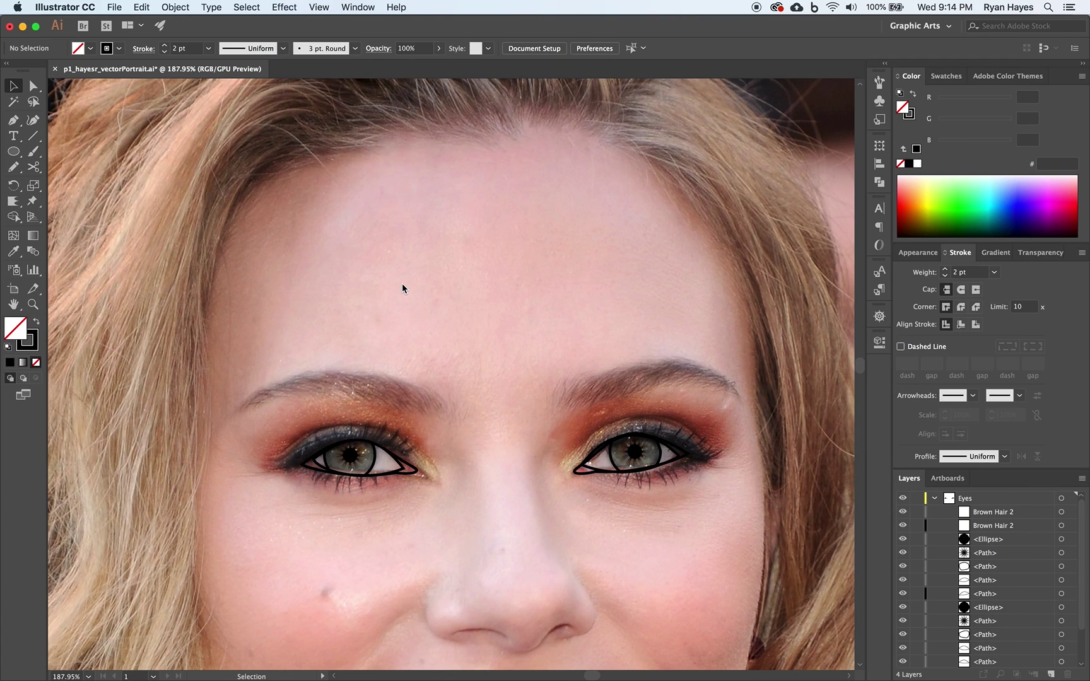
Zoom to about 395% on the left eye so its outline and lashes fill the view.
left_click(33, 304)
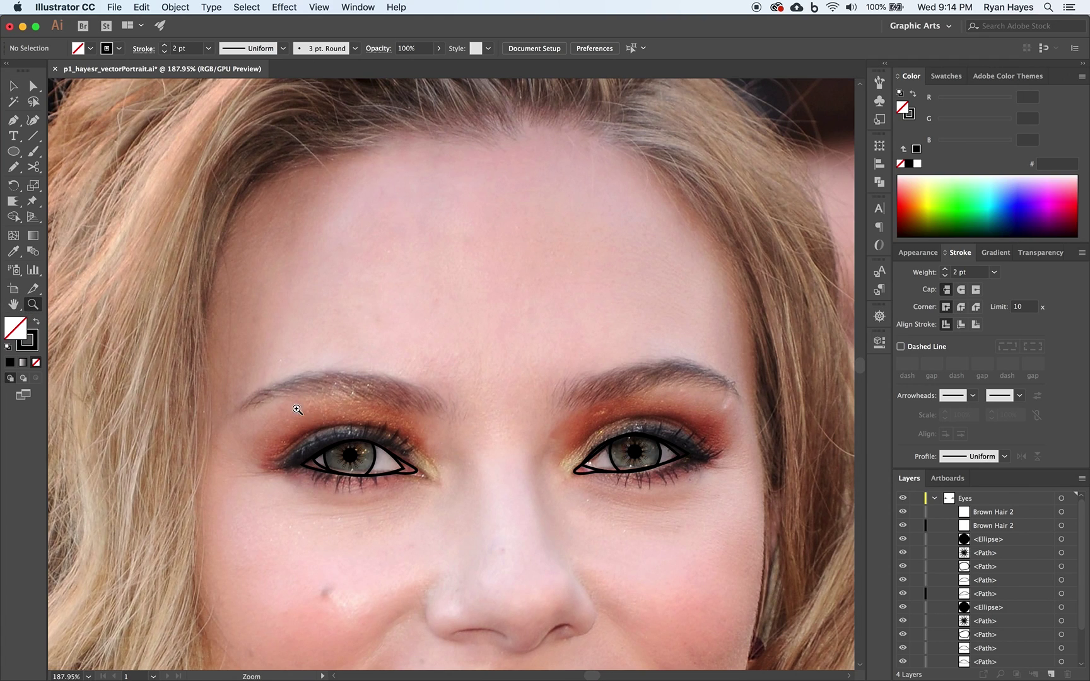
left_click_drag(295, 426, 432, 503)
scroll(434, 532, "down", 3)
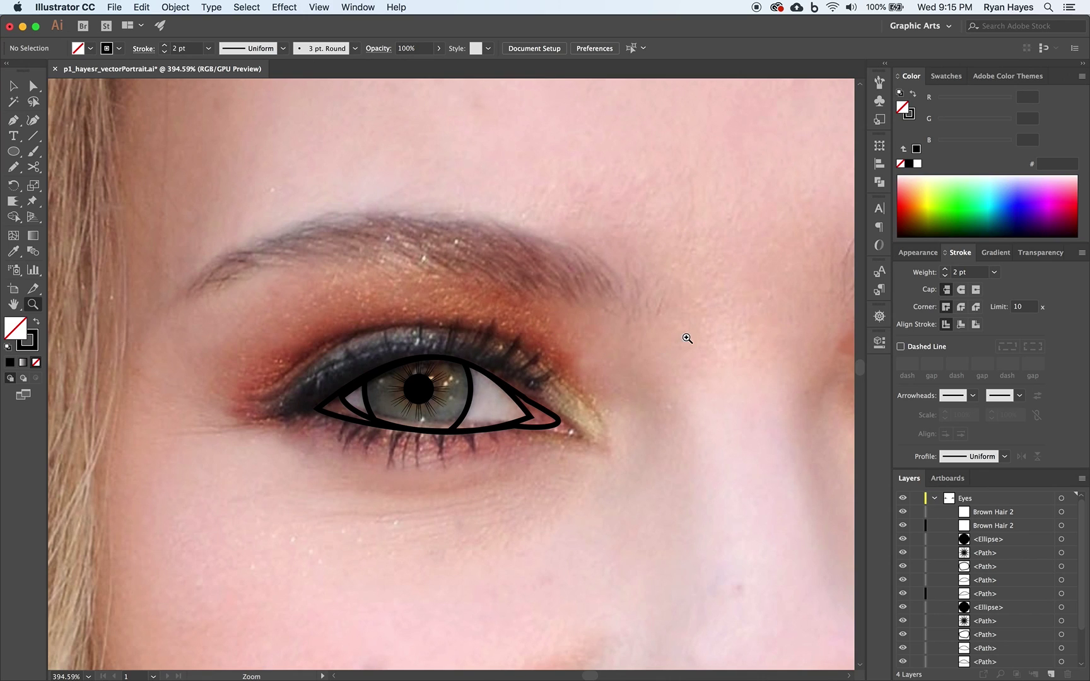
Open the Hair and Fur library from the Symbols panel's Symbol Libraries menu.
left_click(12, 85)
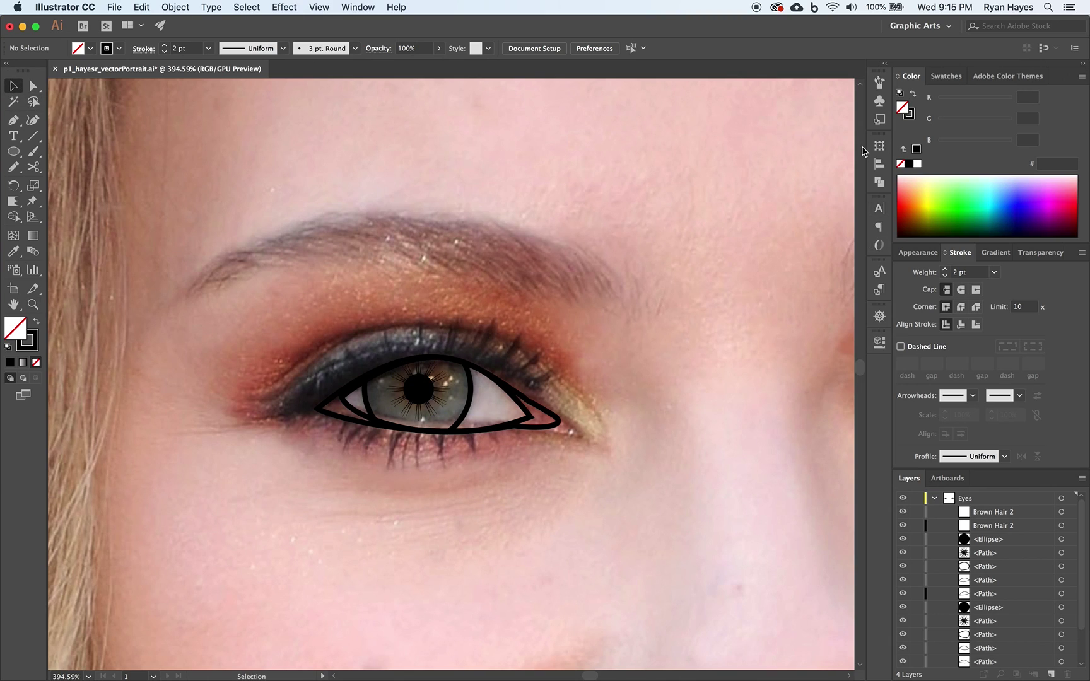
left_click(880, 101)
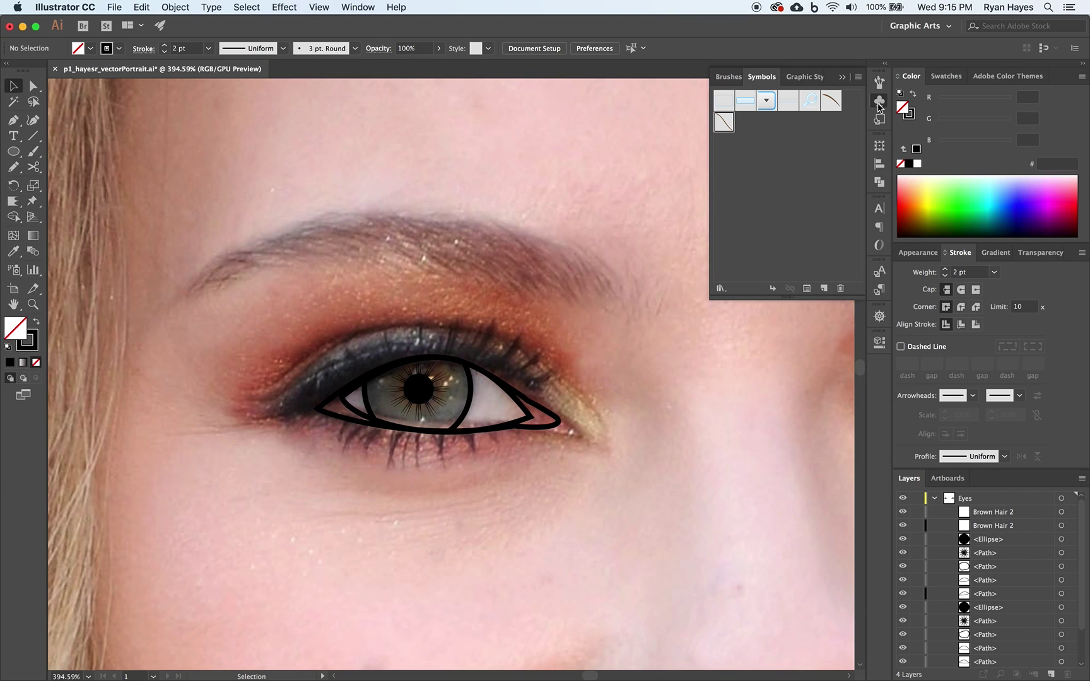
left_click(721, 290)
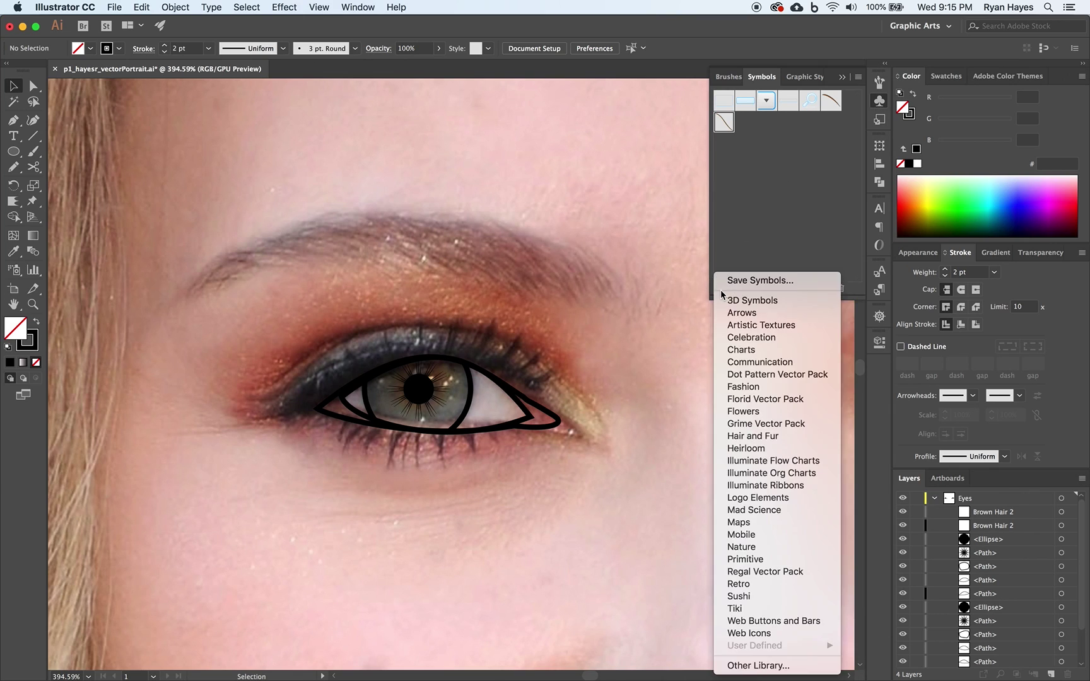
left_click(776, 438)
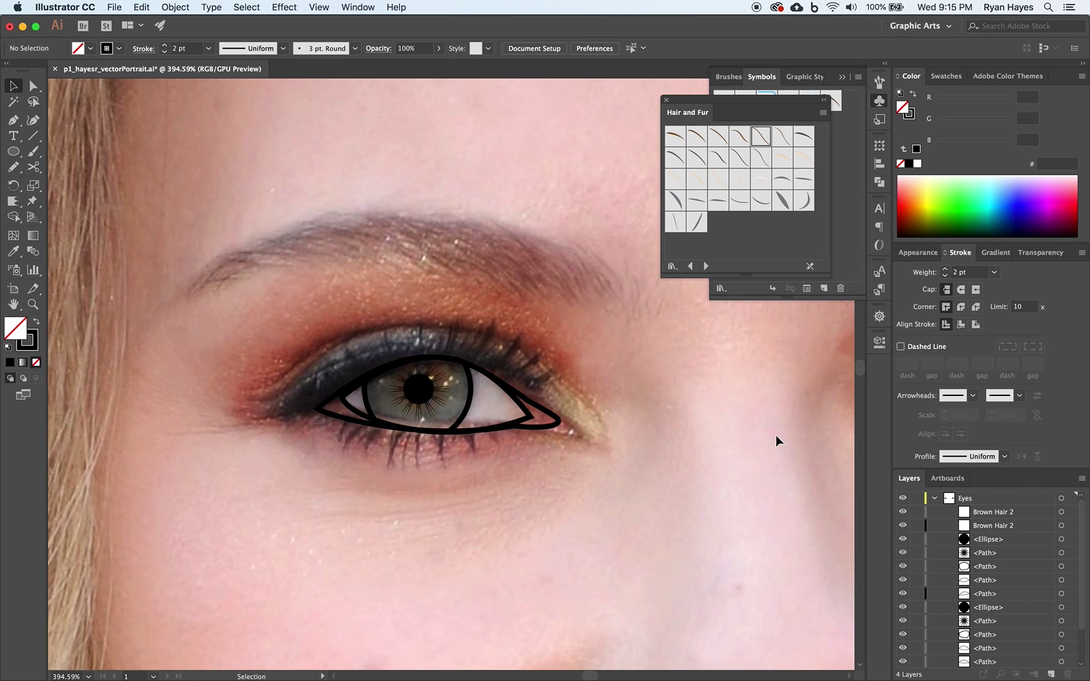
Drag Fur 8 onto the eye, rotate it and move it onto the upper lash line.
left_click(843, 78)
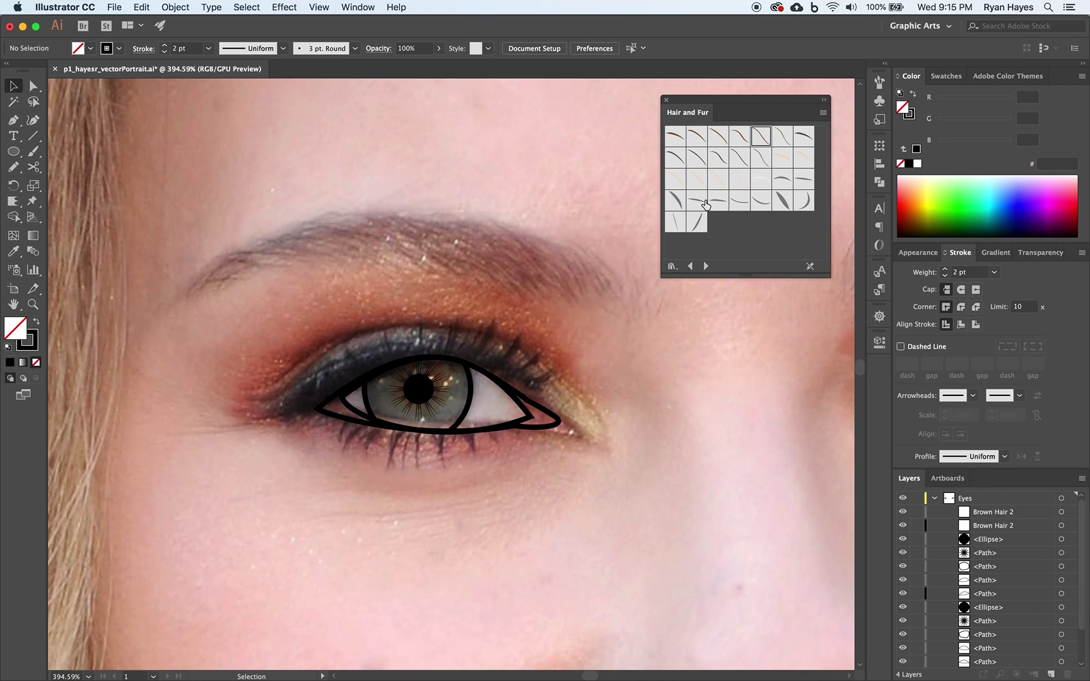
left_click(764, 210)
left_click_drag(764, 210, 519, 317)
left_click(565, 397)
left_click_drag(513, 378, 545, 343)
left_click(565, 348)
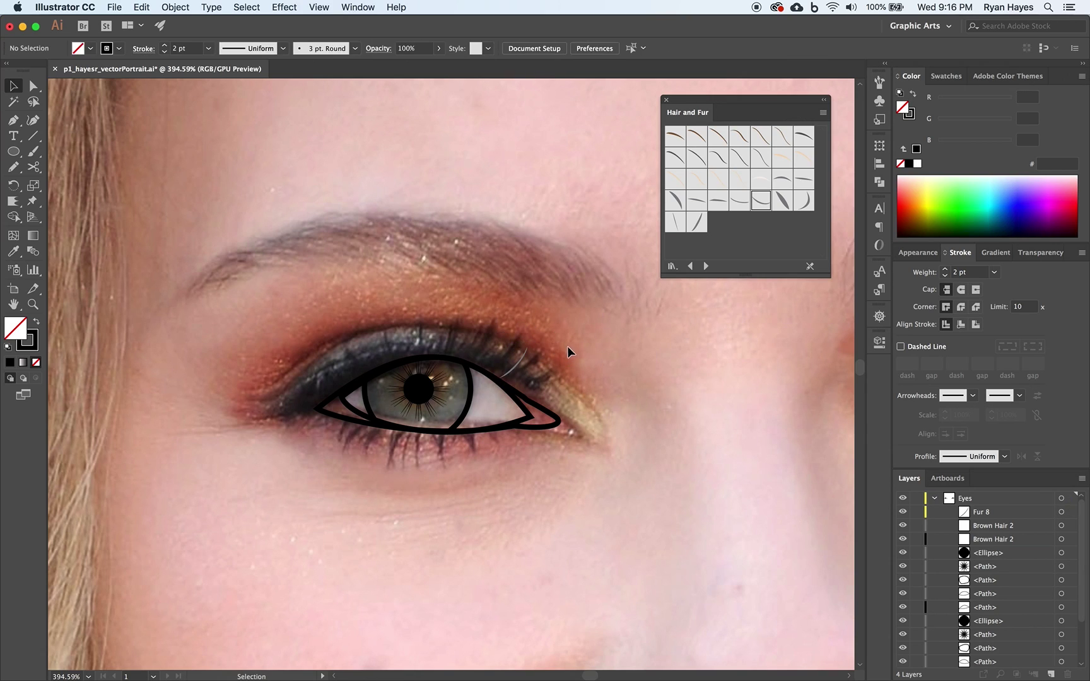
Break the Fur 8 strand's symbol link, test a black fill, then undo it to keep grey.
left_click(515, 364)
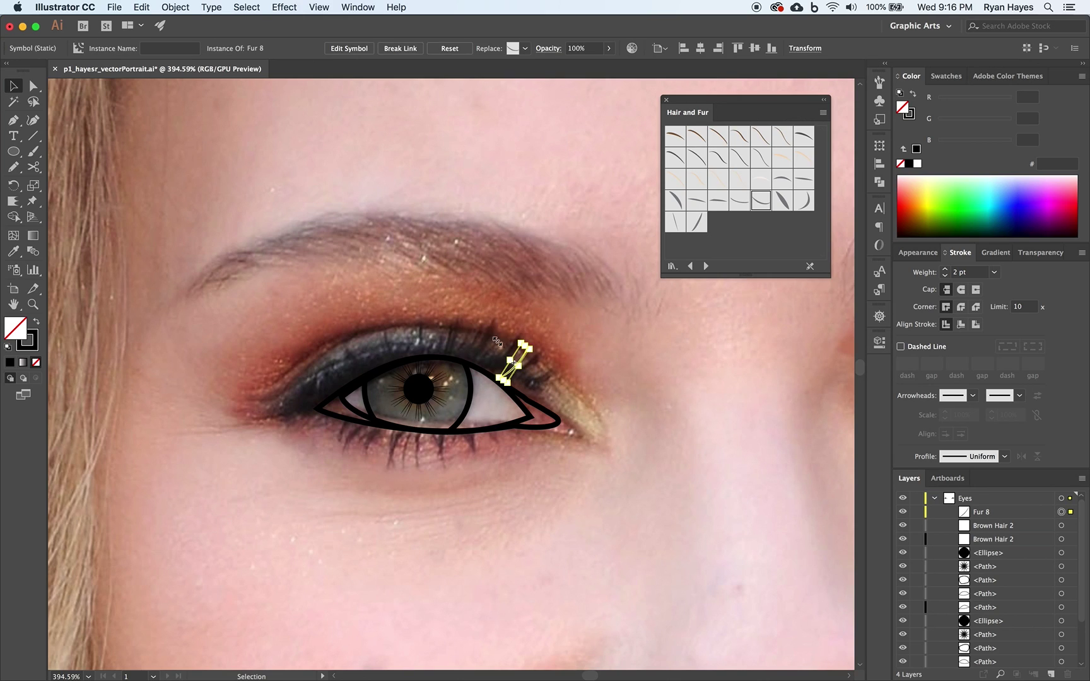
left_click(399, 51)
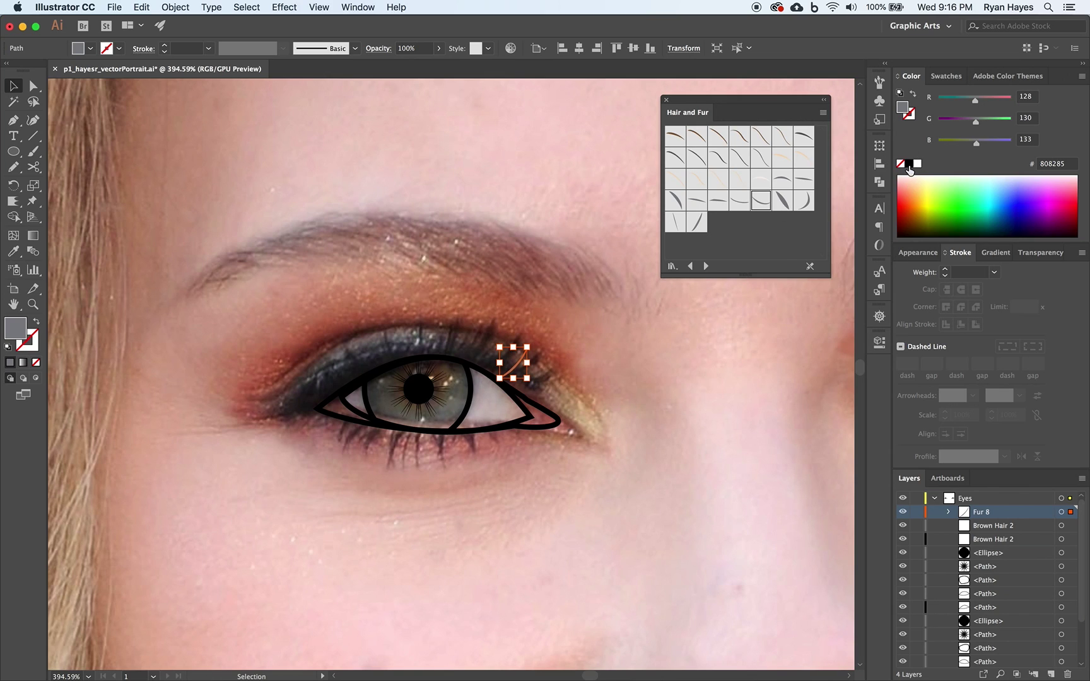
left_click(910, 165)
left_click(668, 442)
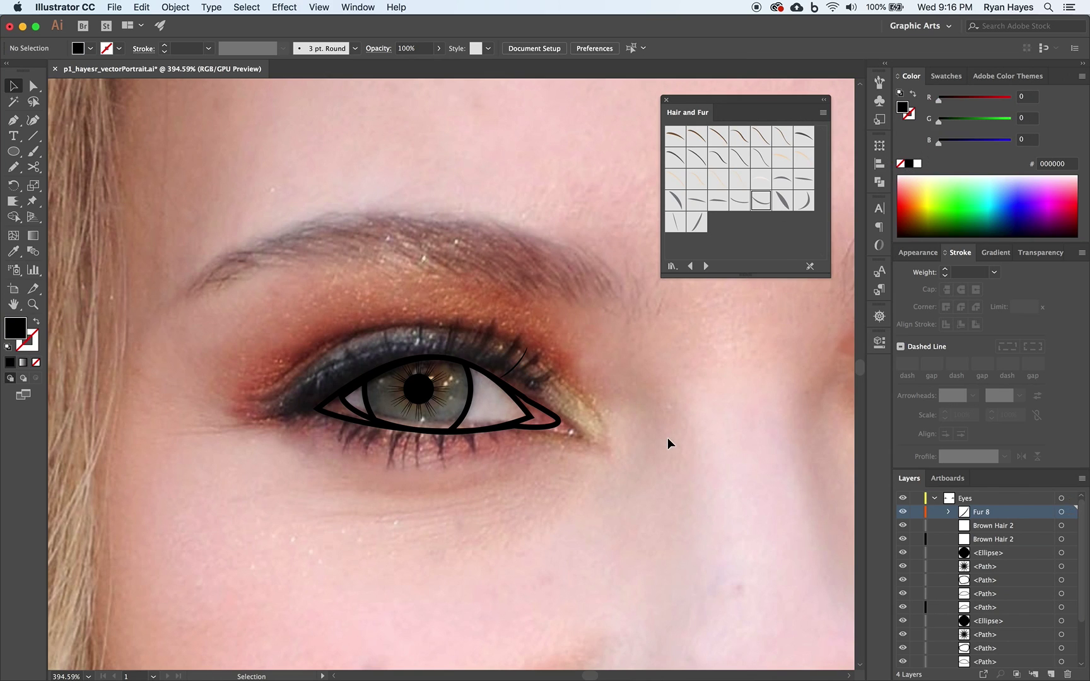
left_click(516, 363)
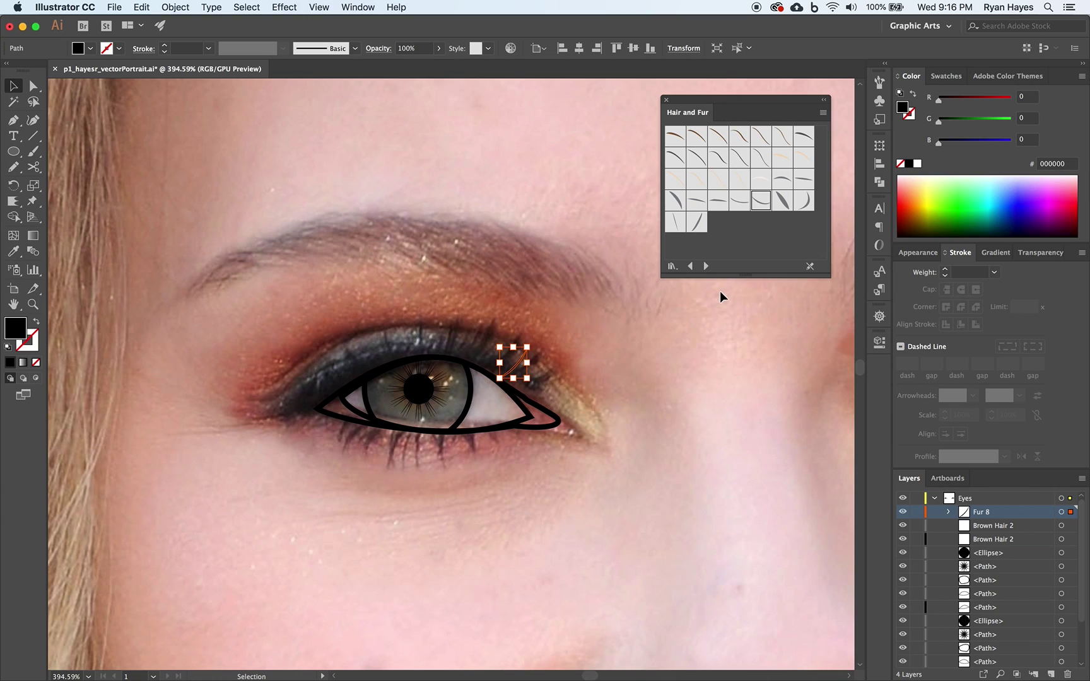
key("ctrl+z")
key("ctrl+z")
key("ctrl+z")
left_click(656, 379)
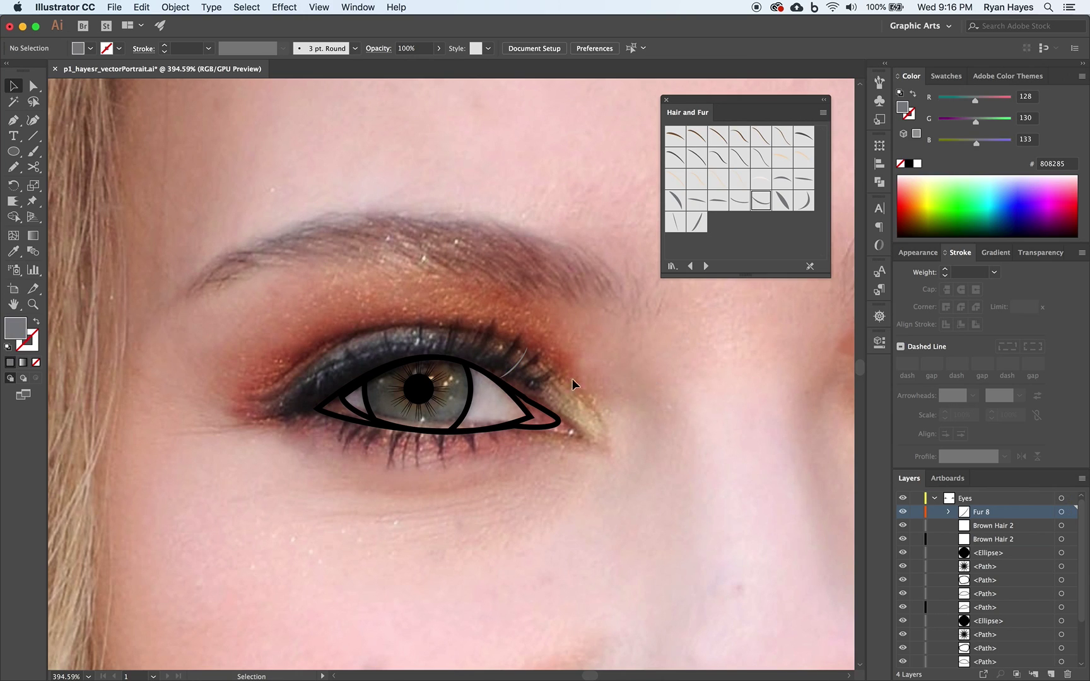
Place a Fur 10 strand at the eye's outer corner, then remove it again.
left_click(521, 371)
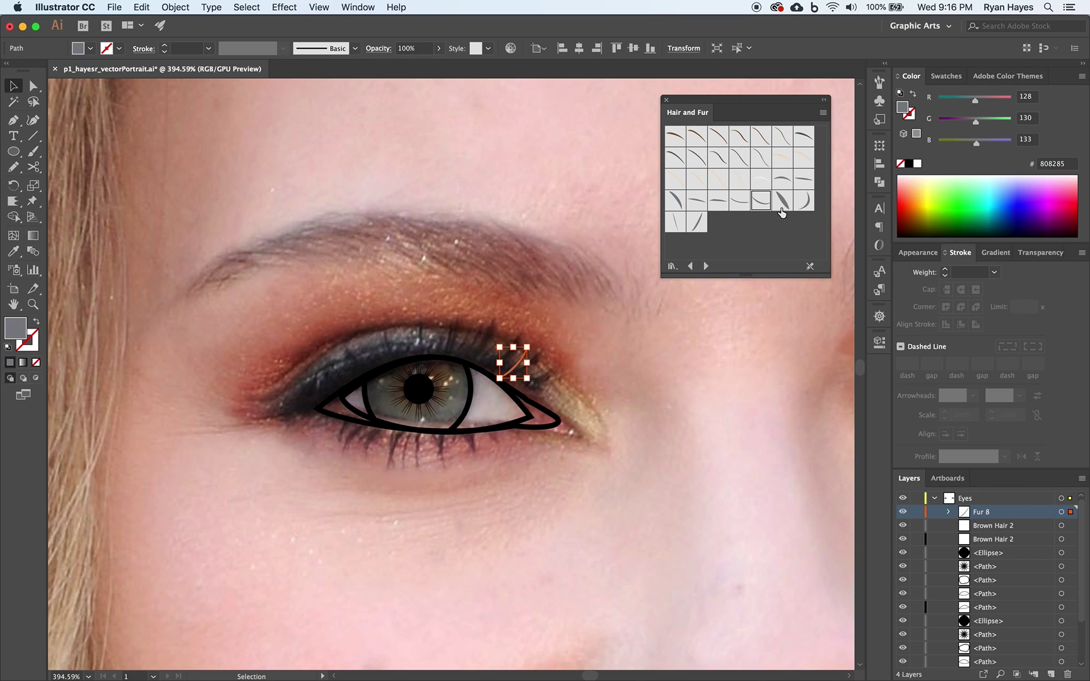
left_click(804, 208)
left_click(500, 371)
mouse_move(499, 371)
left_mouse_down()
mouse_move(548, 346)
mouse_move(505, 368)
left_mouse_up()
left_click(557, 316)
left_click(513, 363)
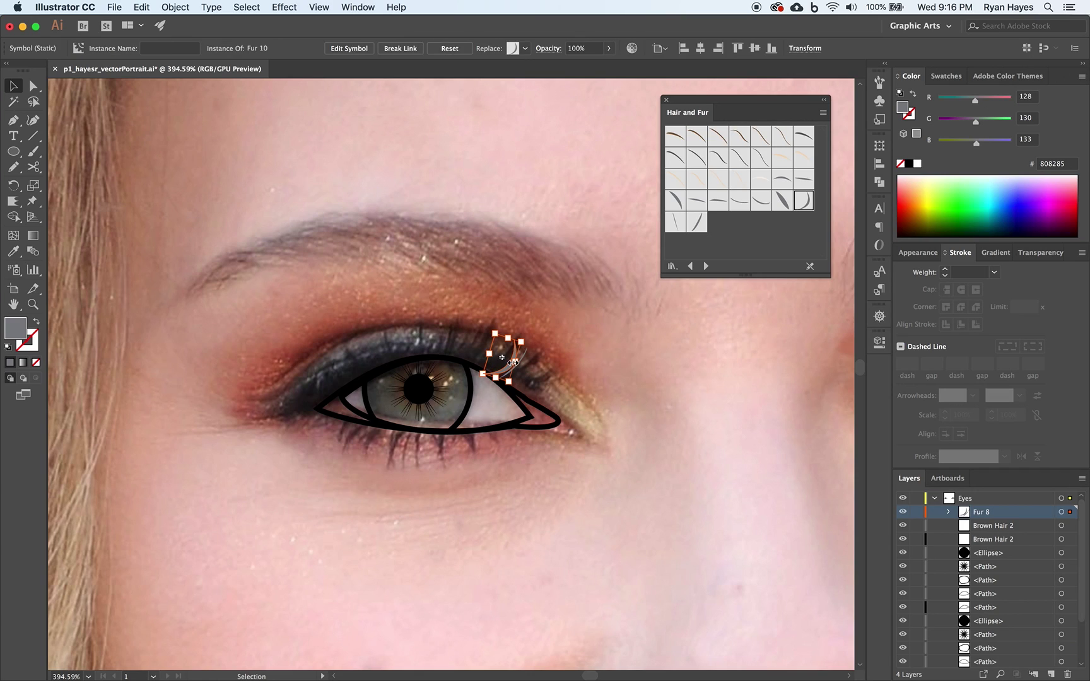
key("super+shift+a")
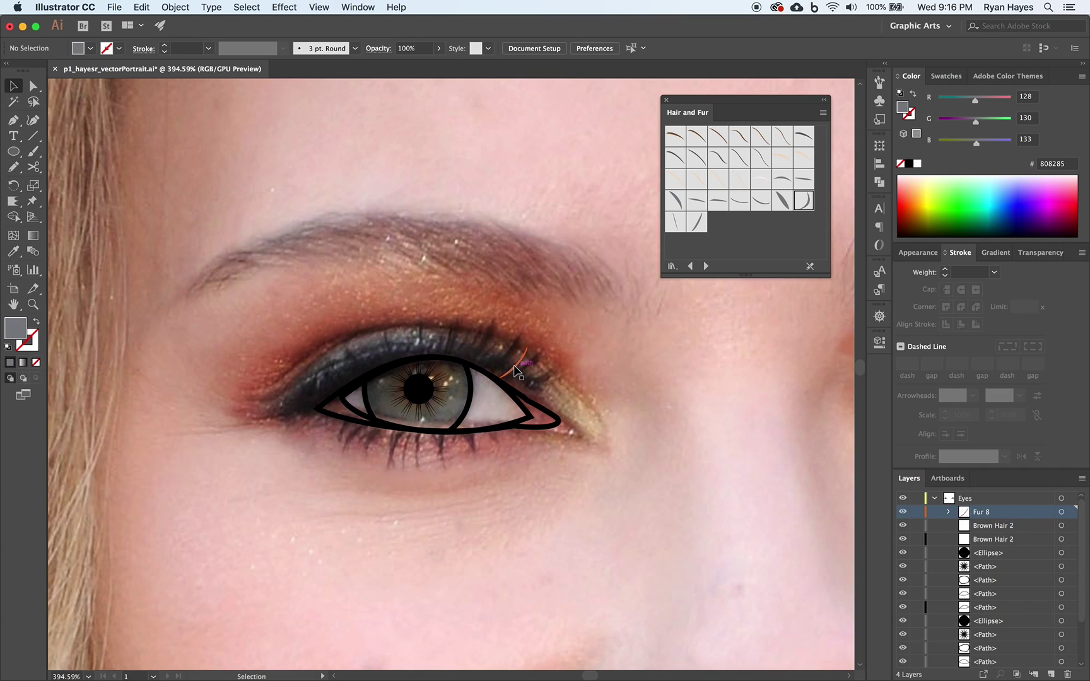
Duplicate the grey fur strand beside the original and rotate the outer-corner strand upward like a lash.
left_click(515, 368)
left_click_drag(515, 368, 529, 343)
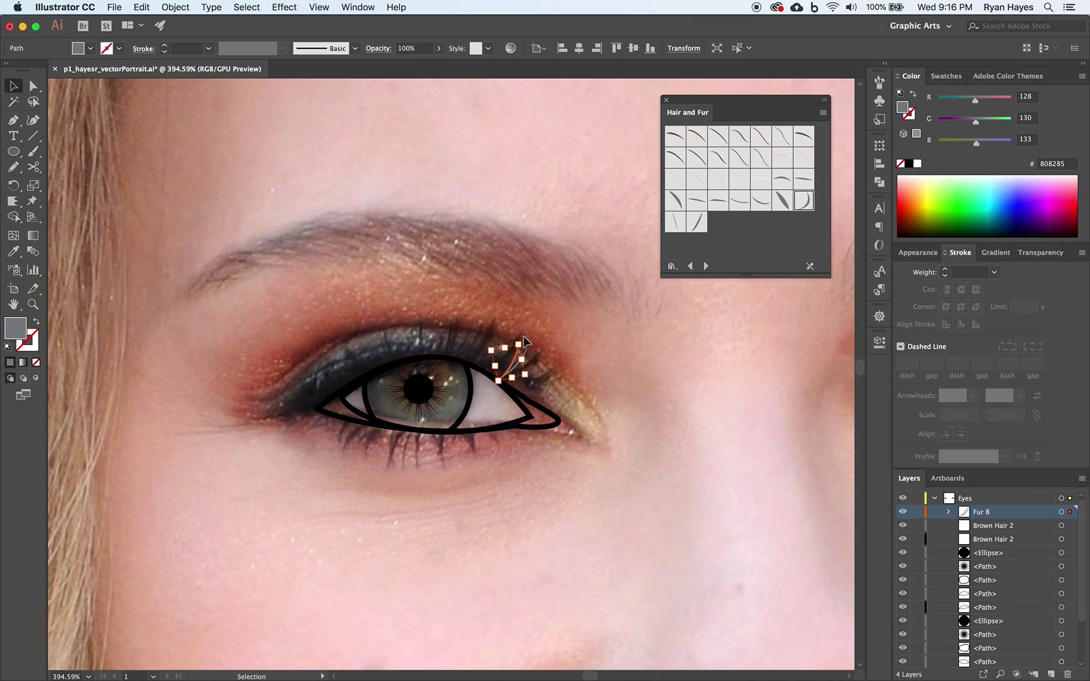
left_click(584, 348)
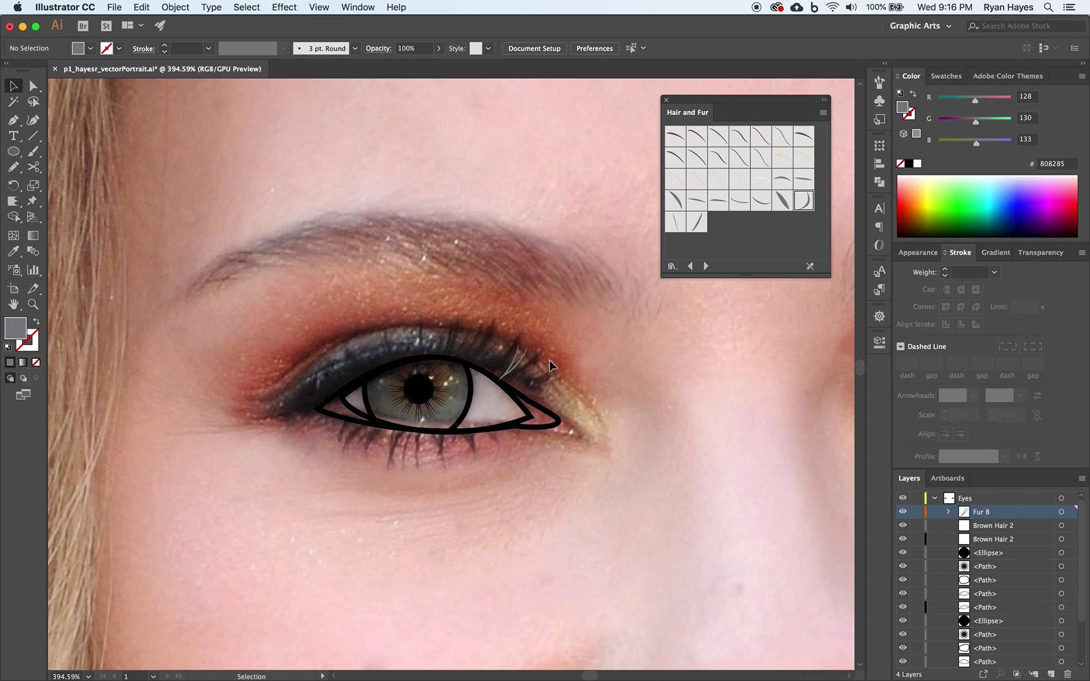
left_click(516, 363)
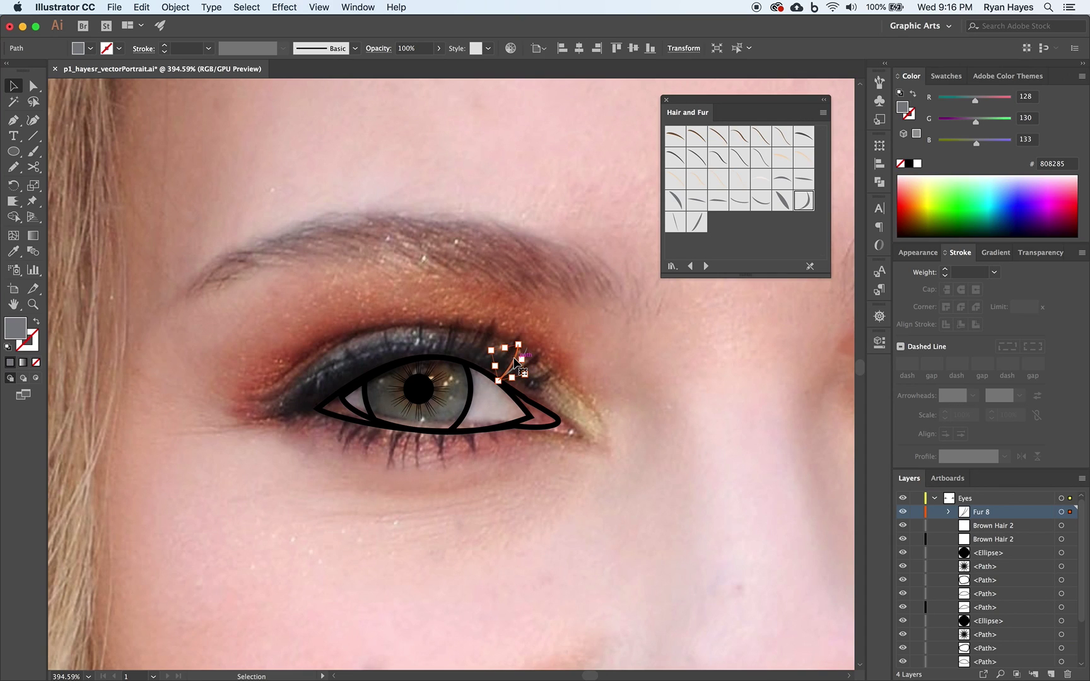
left_click(591, 373)
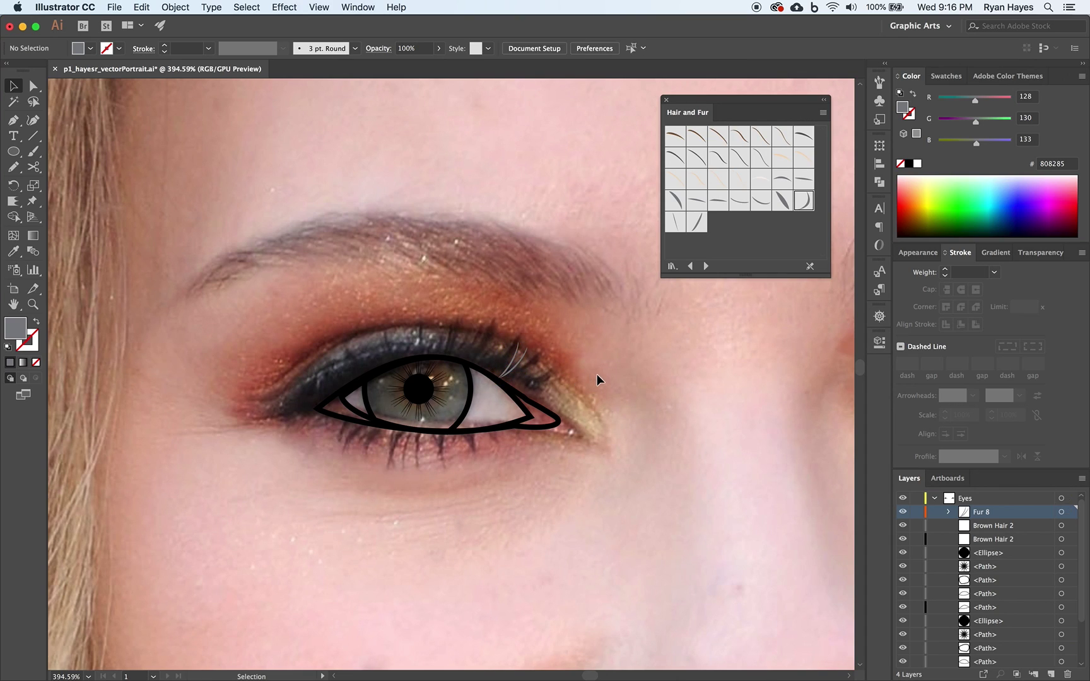
left_click(515, 365)
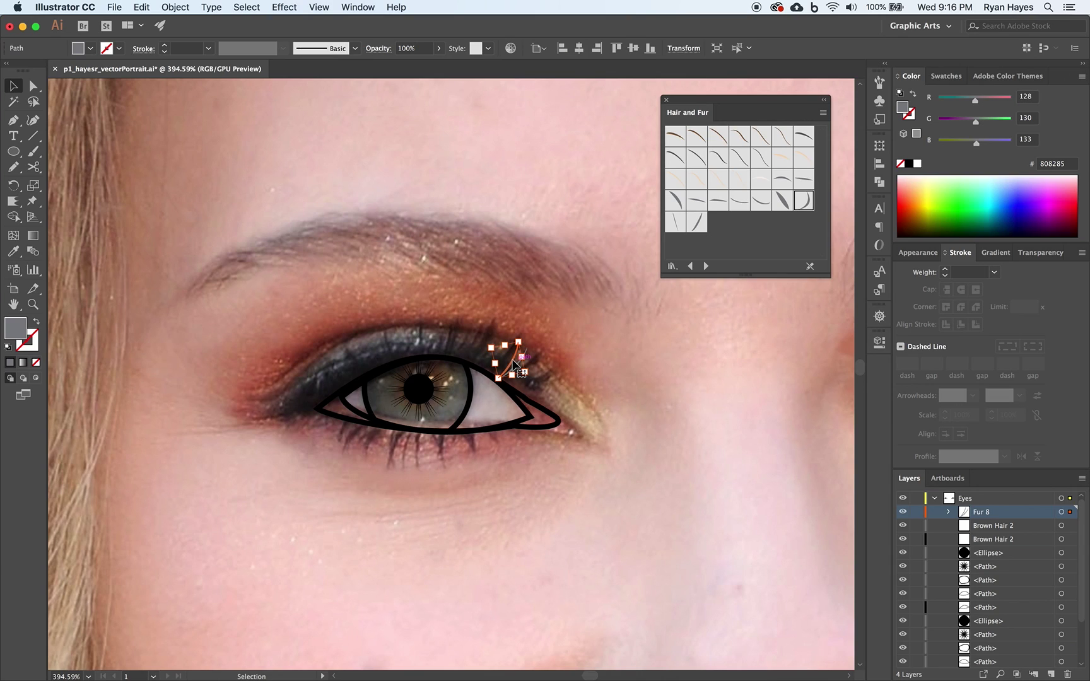
left_click_drag(514, 364, 514, 334)
left_click(610, 338)
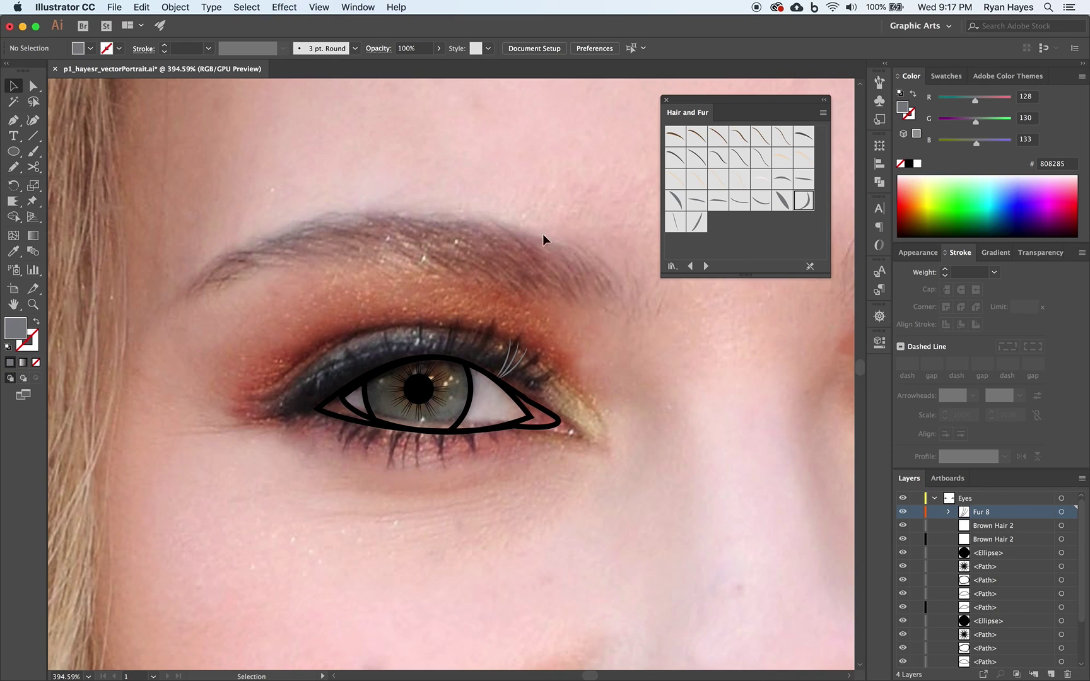
Place Black Hair 3 on the brow, rotate it along the brow, break its link and nudge it into place.
left_click(697, 158)
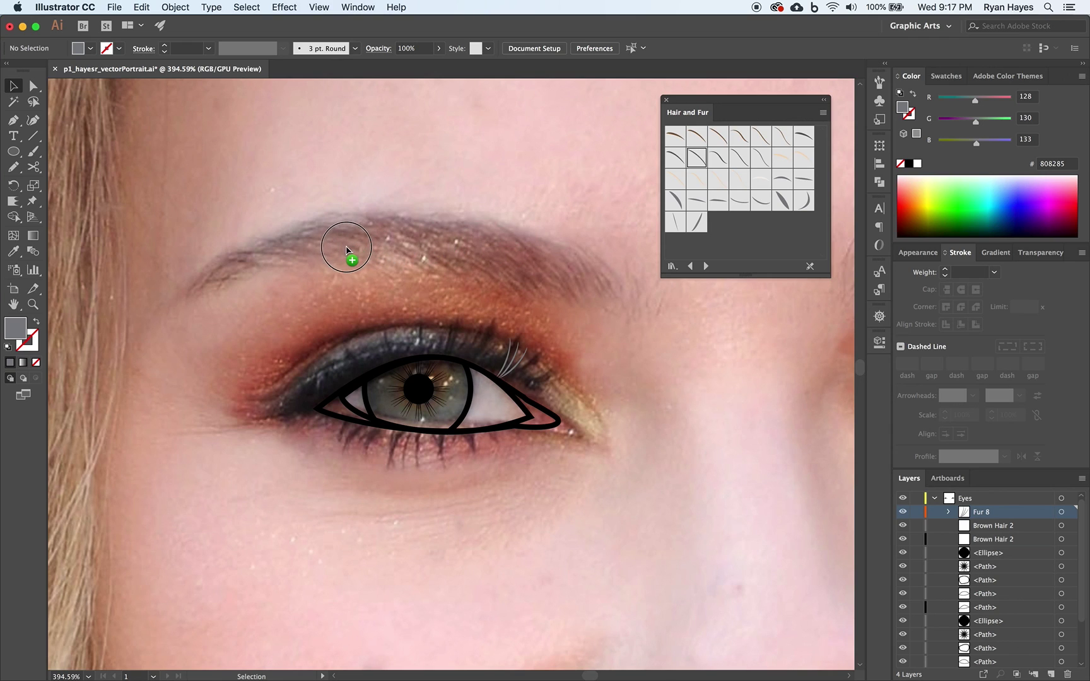
left_click_drag(346, 251, 344, 251)
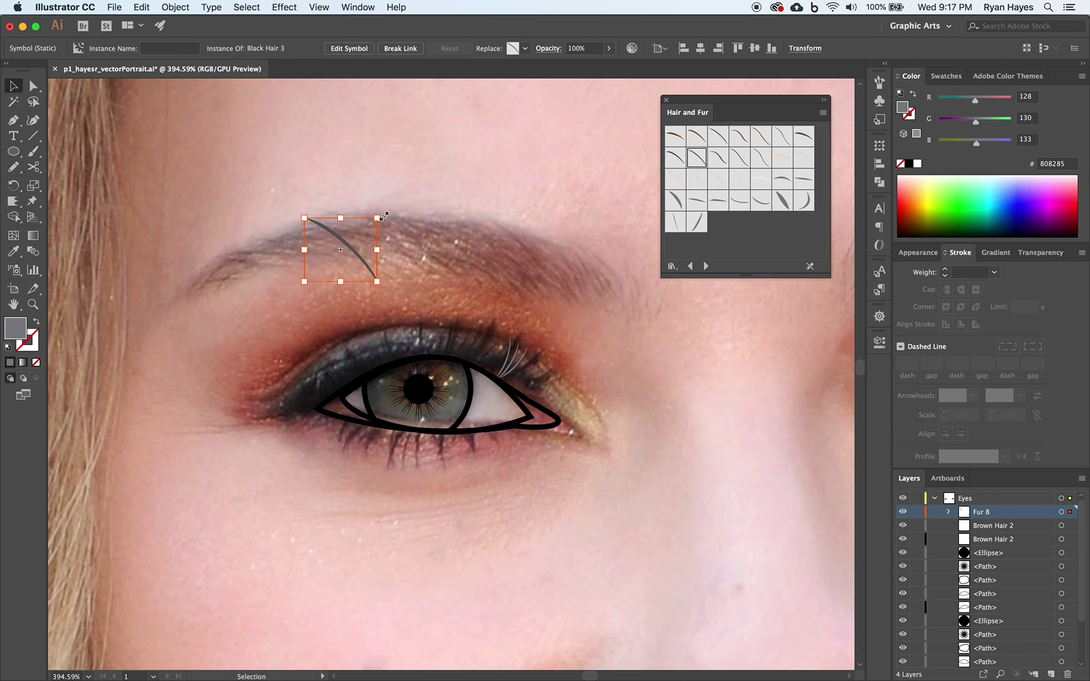
left_click_drag(382, 217, 359, 211)
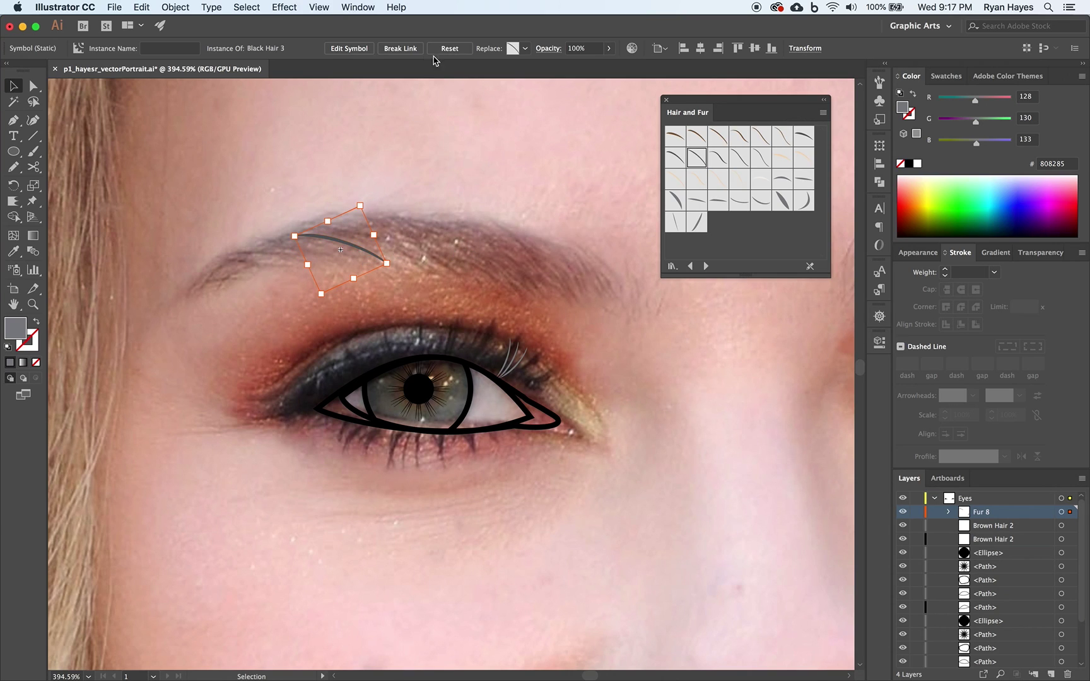
left_click(400, 48)
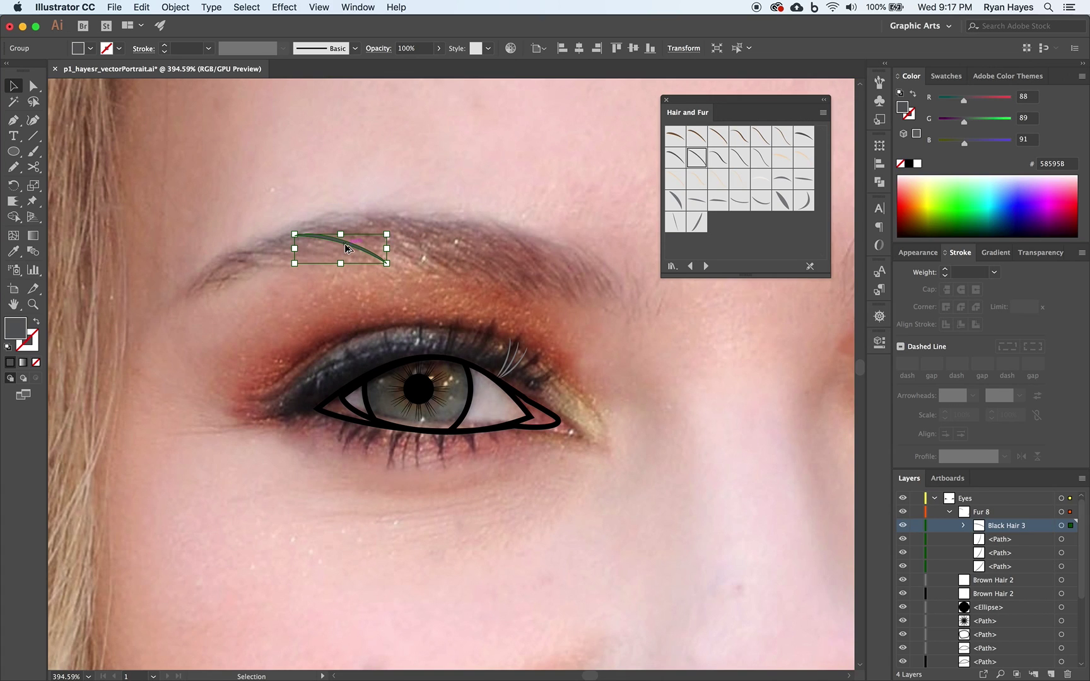
left_click_drag(346, 248, 352, 240)
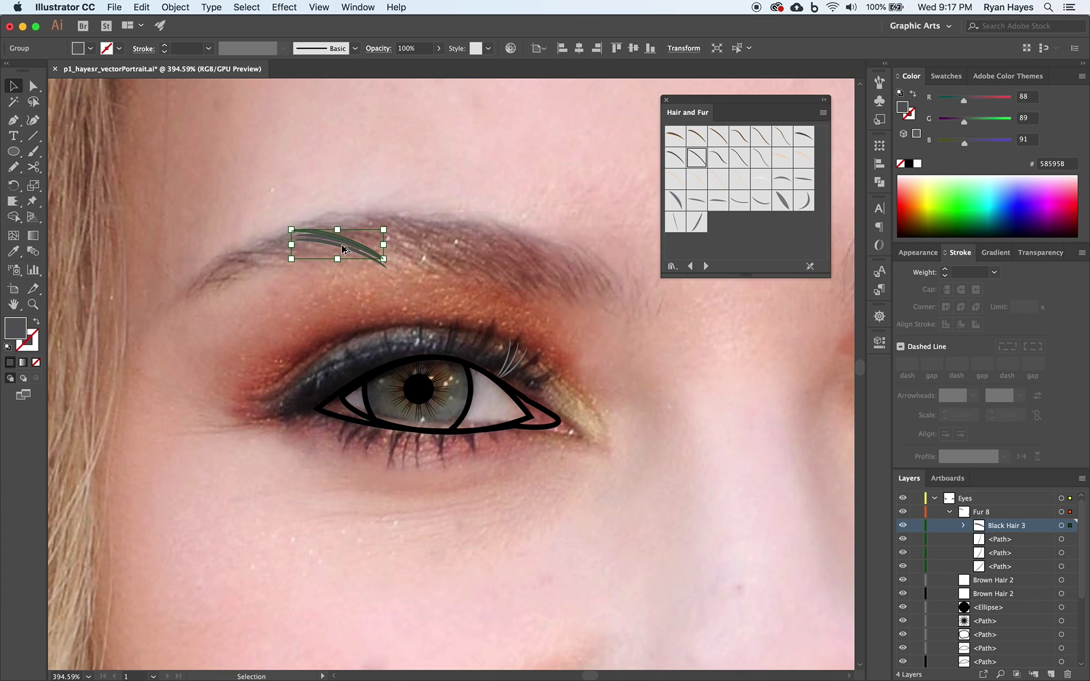
left_click(416, 243)
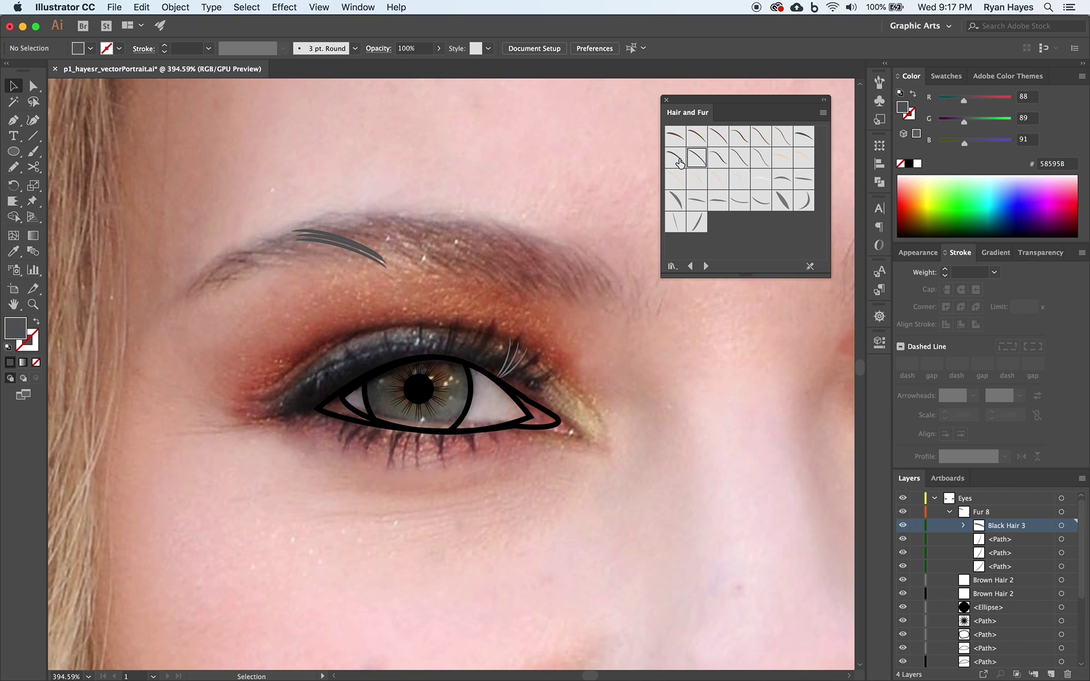
Spray a Black Hair 5 strand onto the brow, resize it and tilt it counter-clockwise along the brow.
left_click(740, 158)
left_click(362, 240)
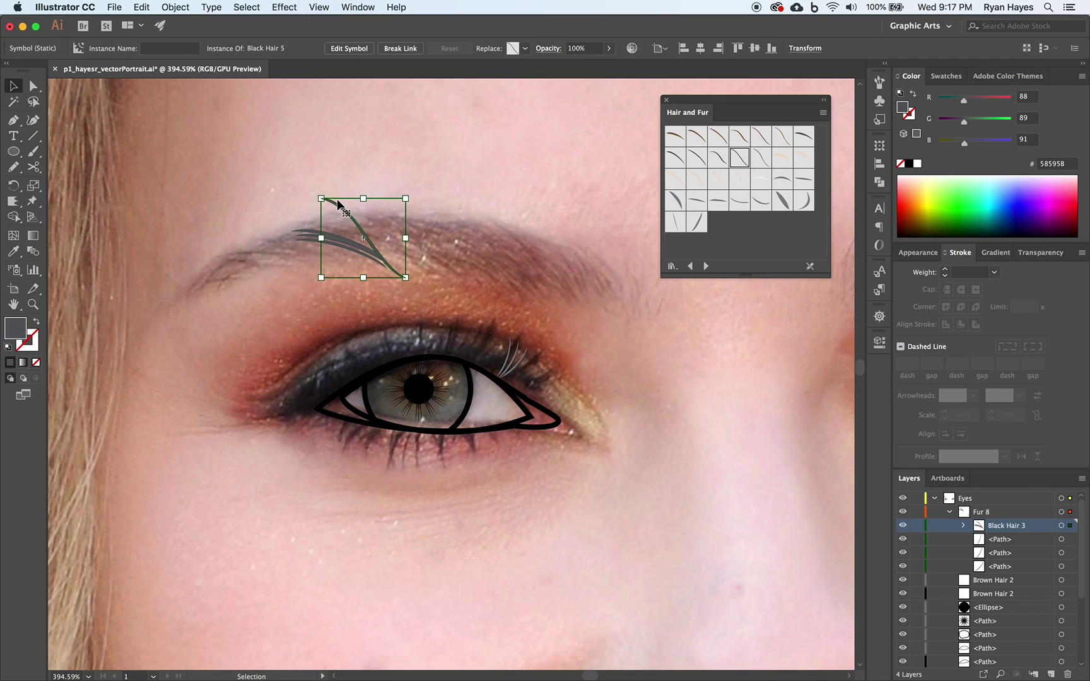
left_click_drag(321, 195, 304, 215)
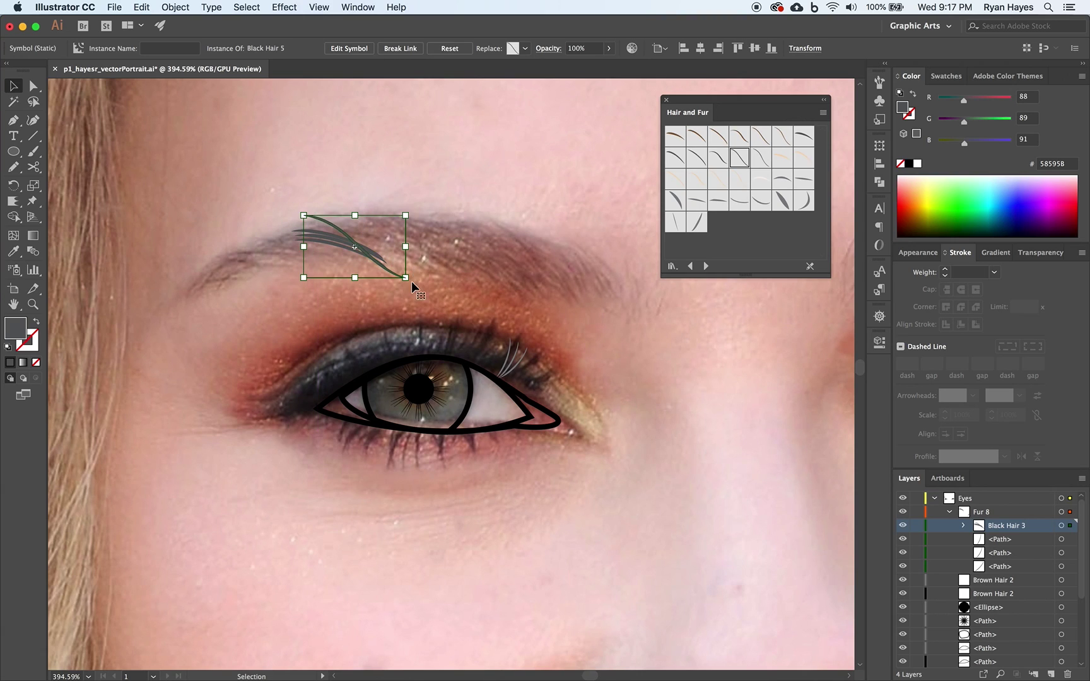
mouse_move(416, 282)
left_mouse_down()
mouse_move(410, 252)
mouse_move(417, 262)
left_mouse_up()
left_click(527, 321)
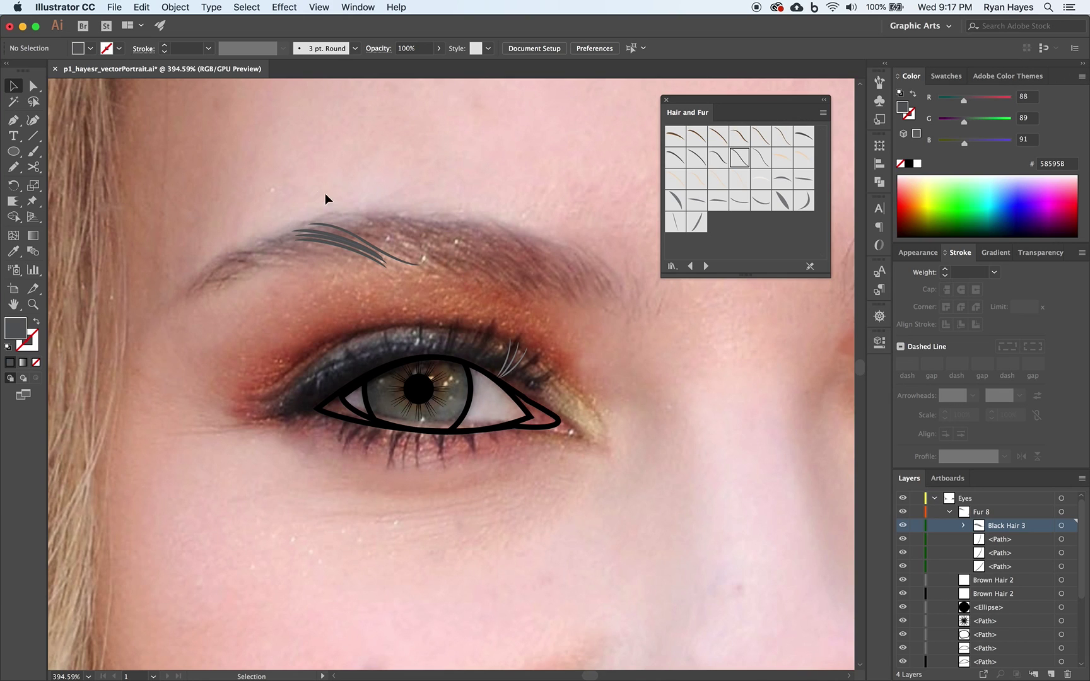
Select just the Black Hair 5 strand and use Break Link to turn it into hair groups.
mouse_move(278, 209)
left_mouse_down()
mouse_move(319, 251)
mouse_move(407, 287)
left_mouse_up()
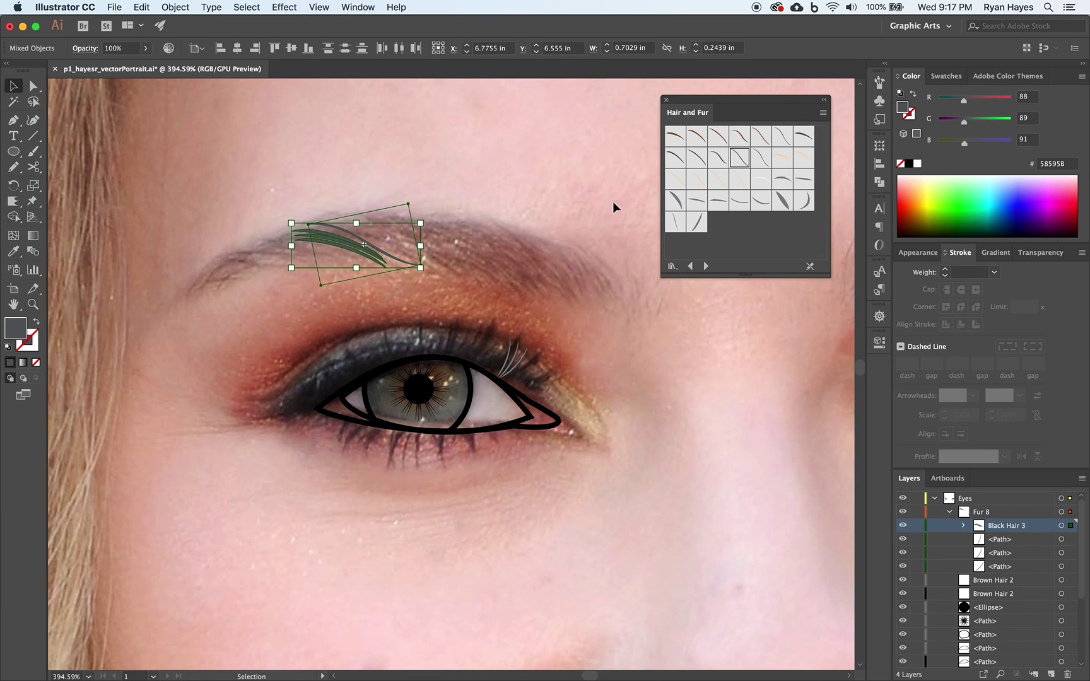
left_click(420, 180)
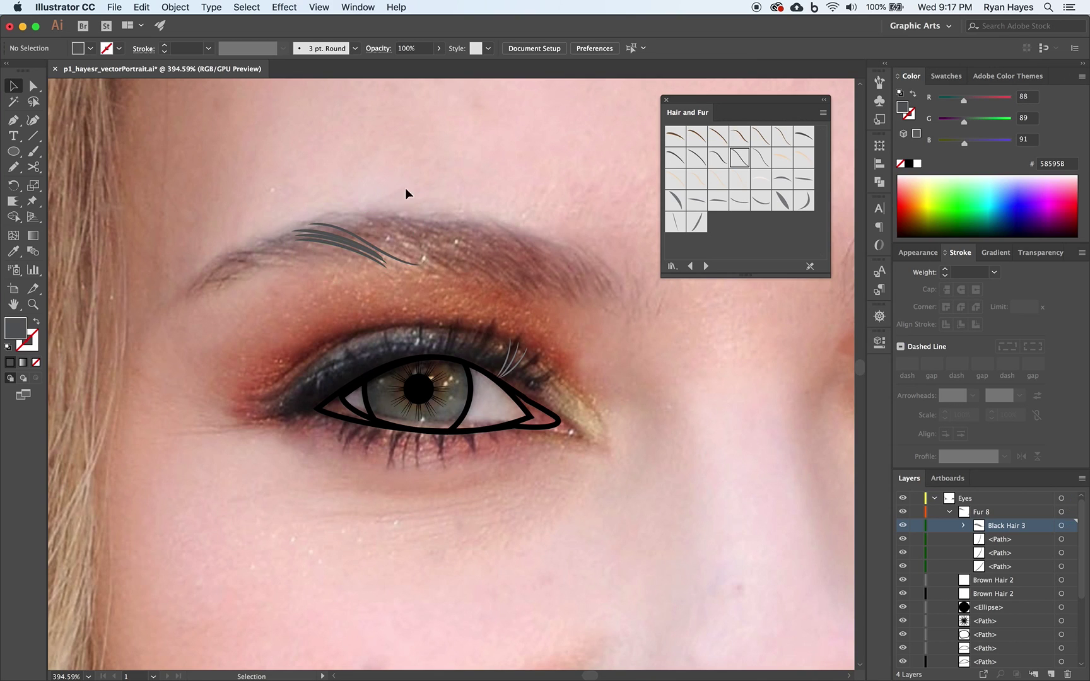
left_click(363, 245)
left_click(395, 55)
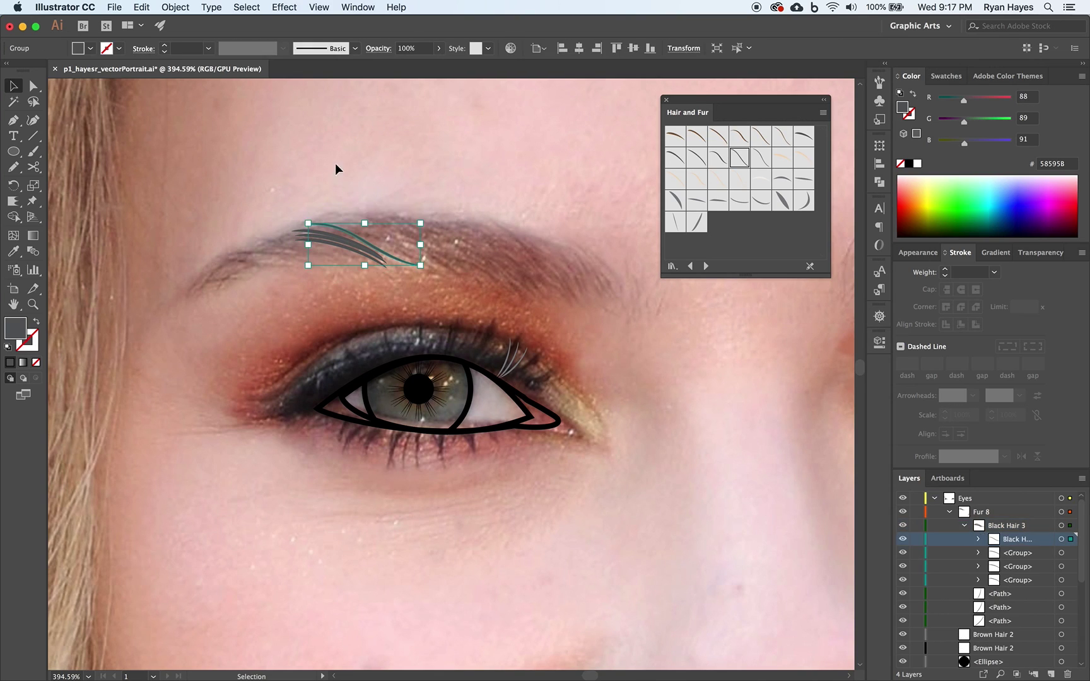
left_click(321, 230)
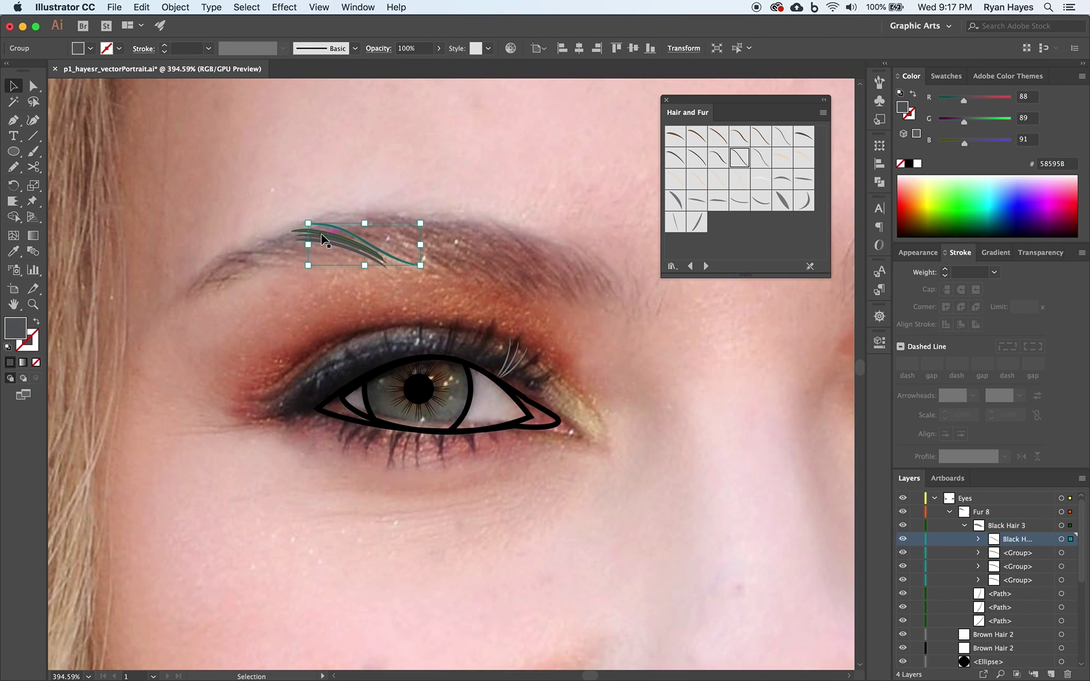
left_click(243, 221)
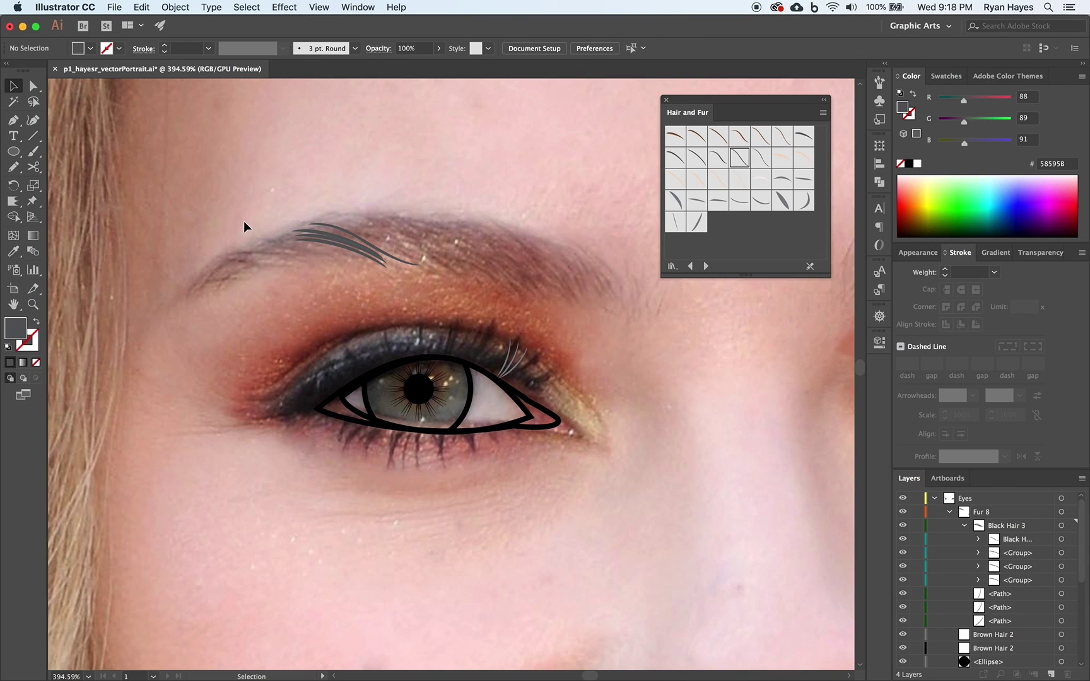